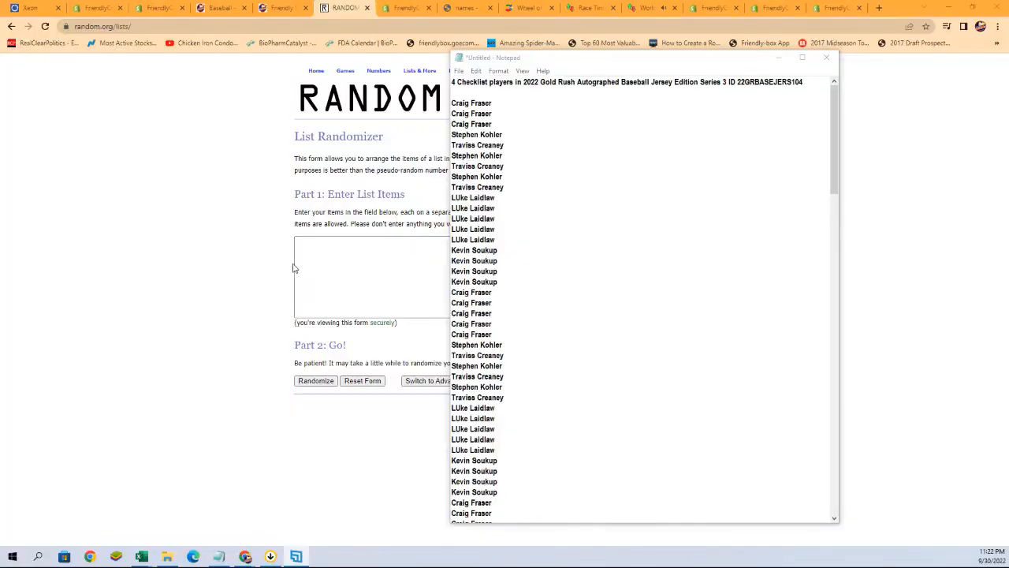
# Step: Copy the owner names from the Notepad list
pyautogui.moveTo(452, 103)
pyautogui.mouseDown()
pyautogui.moveTo(527, 512)
pyautogui.moveTo(509, 524)
pyautogui.moveTo(495, 344)
pyautogui.mouseUp()
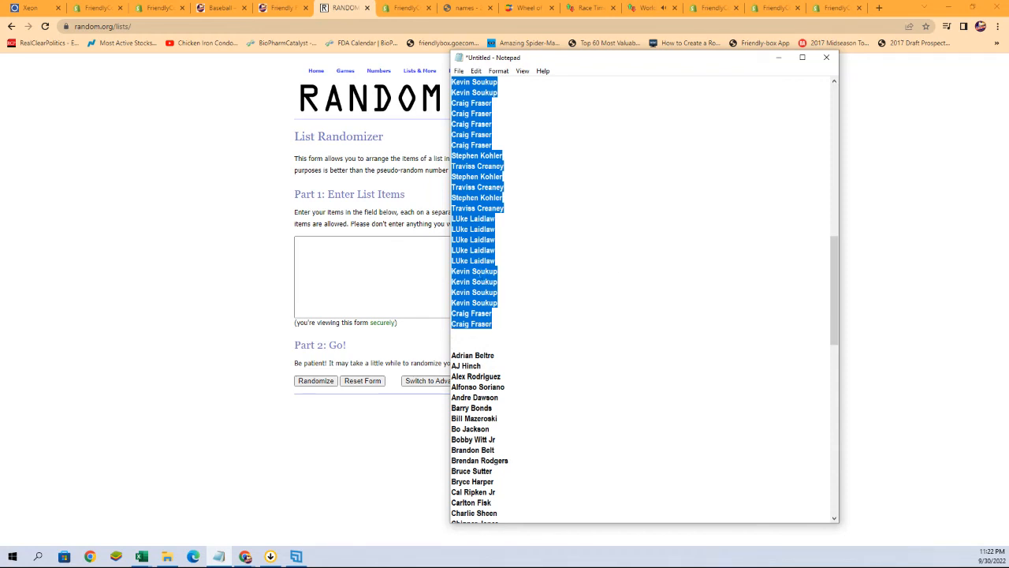
pyautogui.rightClick(481, 274)
pyautogui.click(504, 306)
# Step: Paste the owner names into the List Randomizer's entry box
pyautogui.click(335, 244)
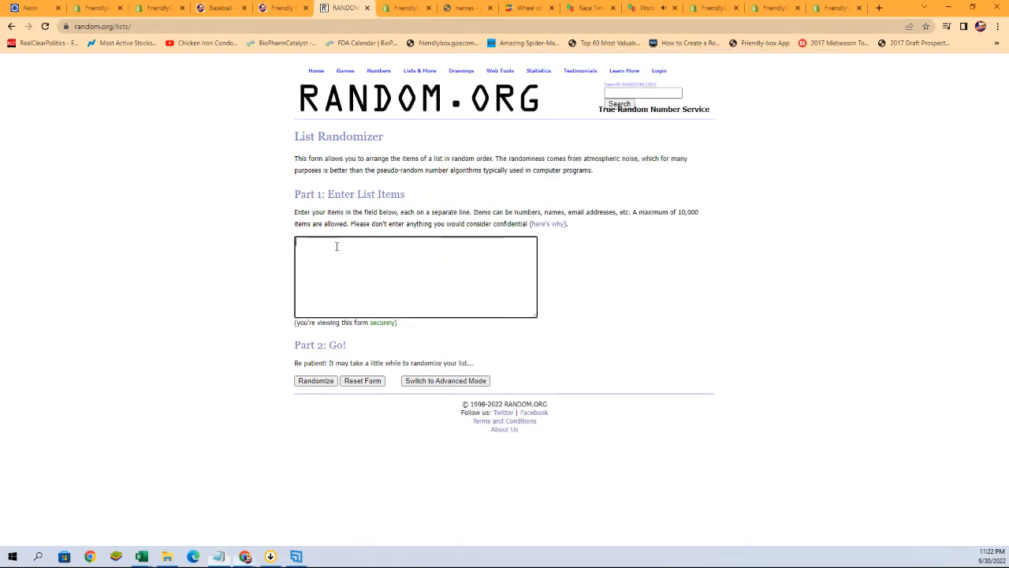
pyautogui.rightClick(337, 246)
pyautogui.click(361, 329)
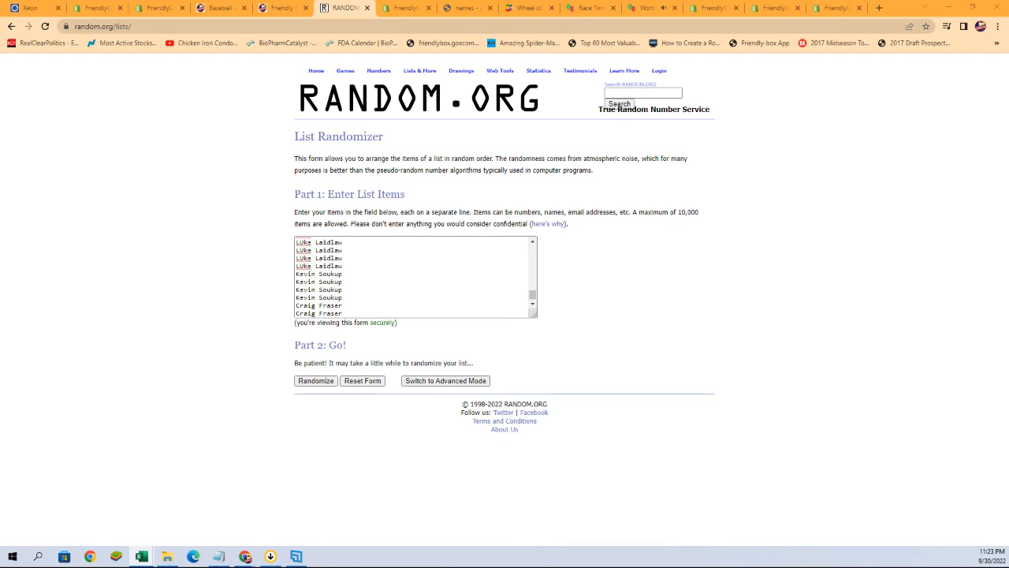
# Step: Briefly bring the workbook forward, then hide it to return to the randomizer
pyautogui.click(141, 556)
pyautogui.moveTo(430, 53); pyautogui.dragTo(407, 53)
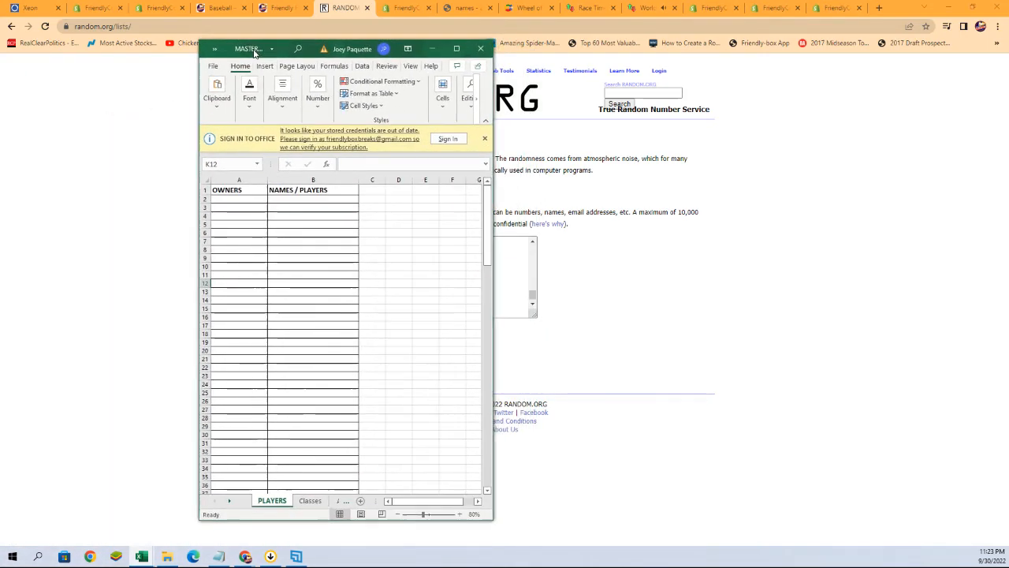
pyautogui.click(431, 49)
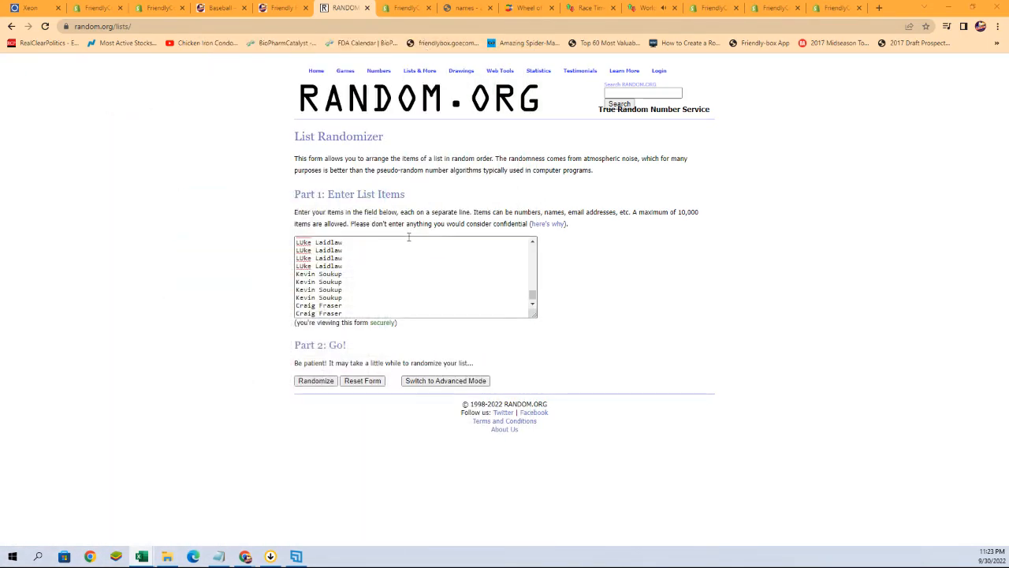
# Step: Randomize the 80 owner names, re-shuffling with Again! seven times in total
pyautogui.click(314, 381)
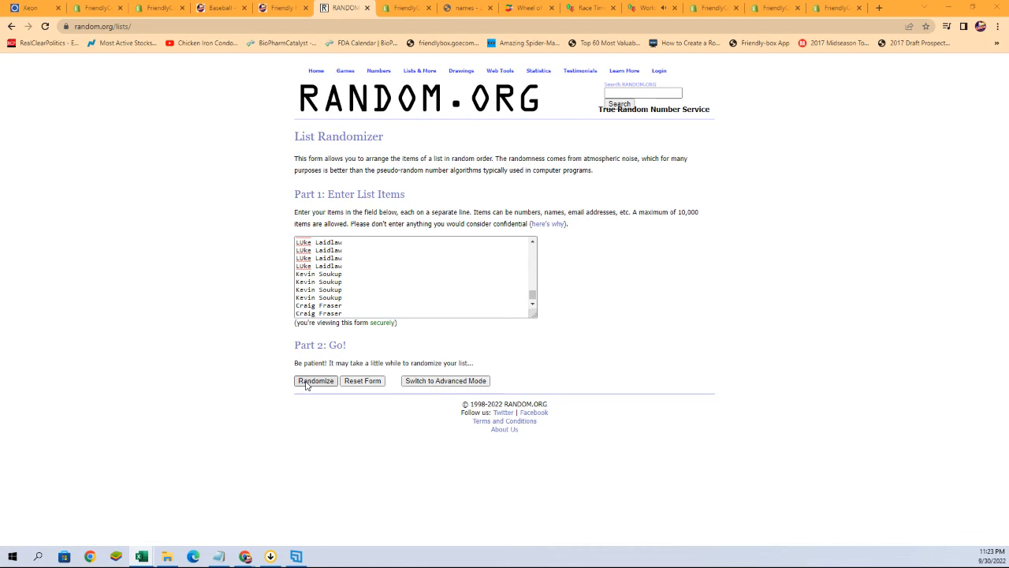
pyautogui.scroll(-10, 309, 368)
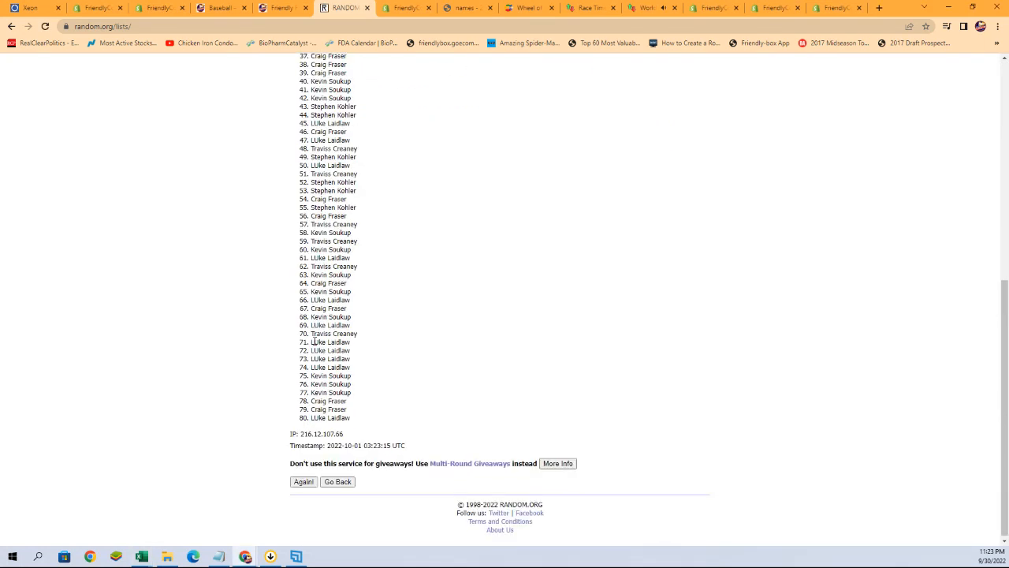
pyautogui.click(304, 480)
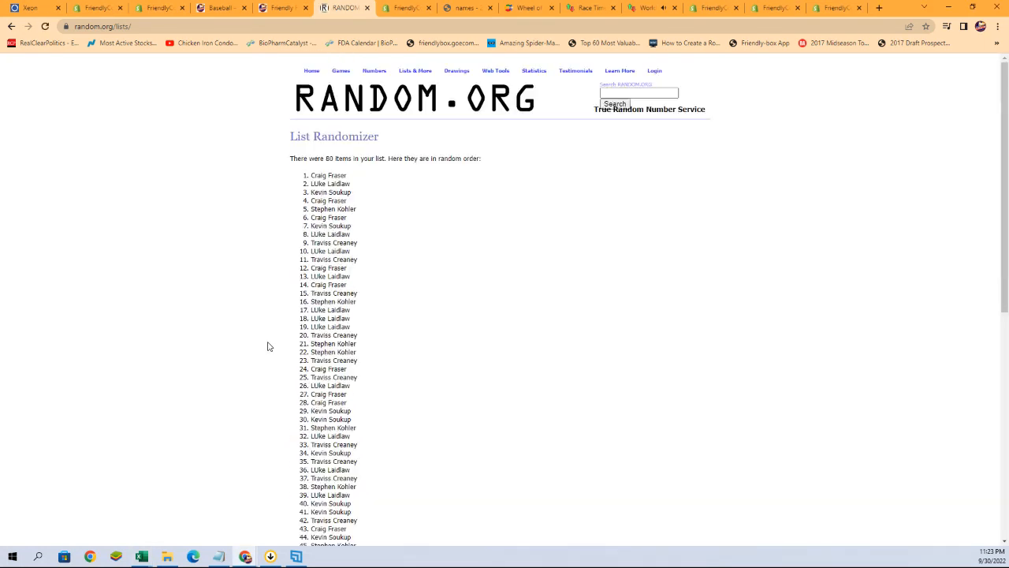
pyautogui.scroll(-10, 275, 378)
pyautogui.click(304, 480)
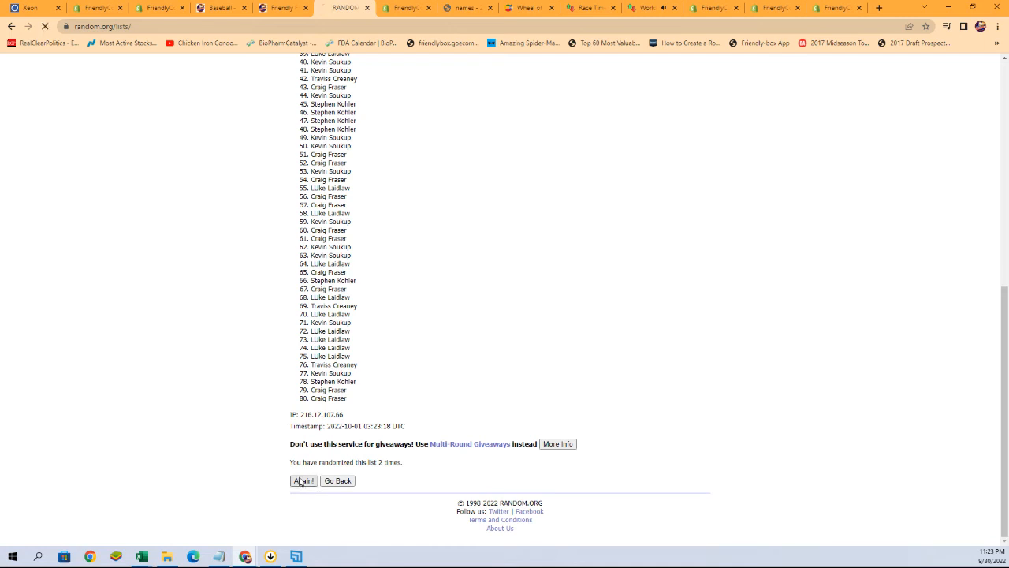
pyautogui.scroll(-10, 265, 376)
pyautogui.click(303, 480)
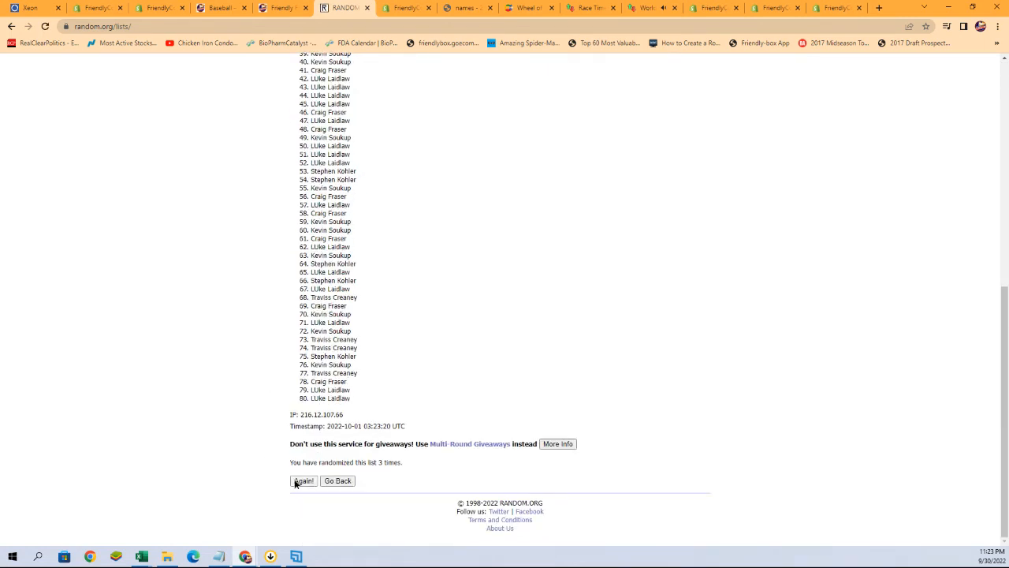
pyautogui.scroll(-10, 279, 349)
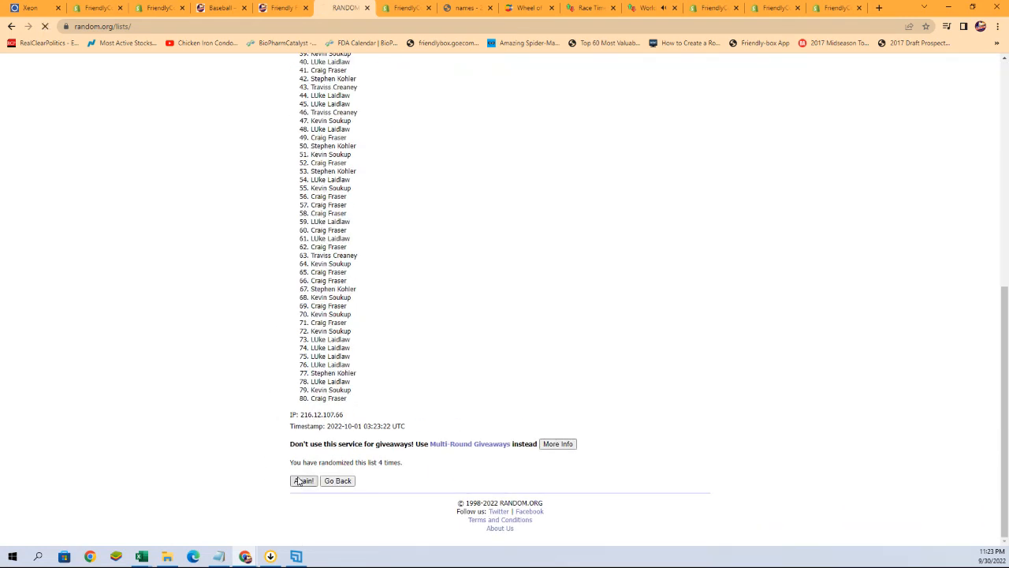
pyautogui.click(303, 480)
pyautogui.scroll(-10, 271, 340)
pyautogui.scroll(-1, 271, 339)
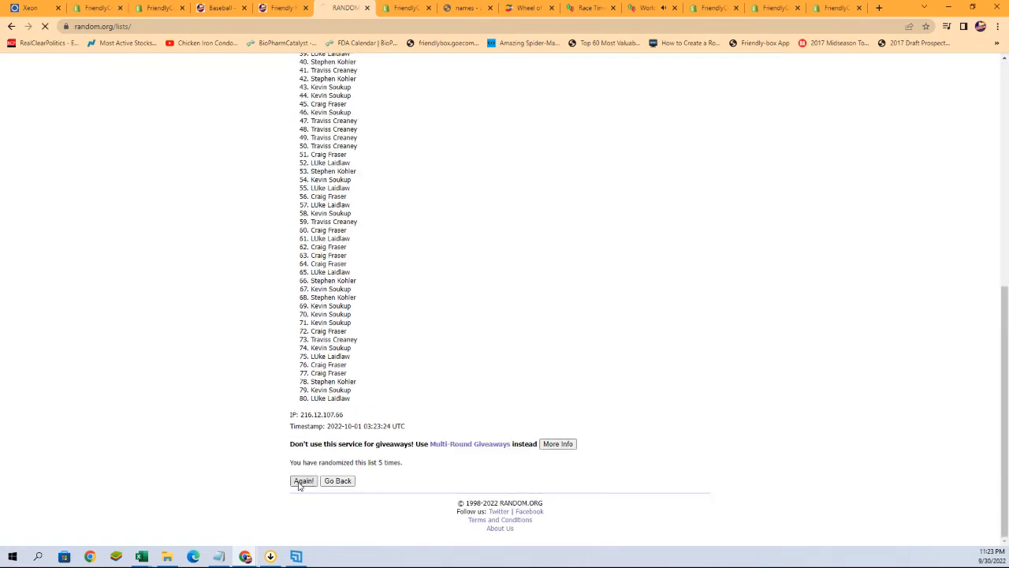
pyautogui.click(303, 480)
pyautogui.scroll(-10, 280, 355)
pyautogui.click(304, 480)
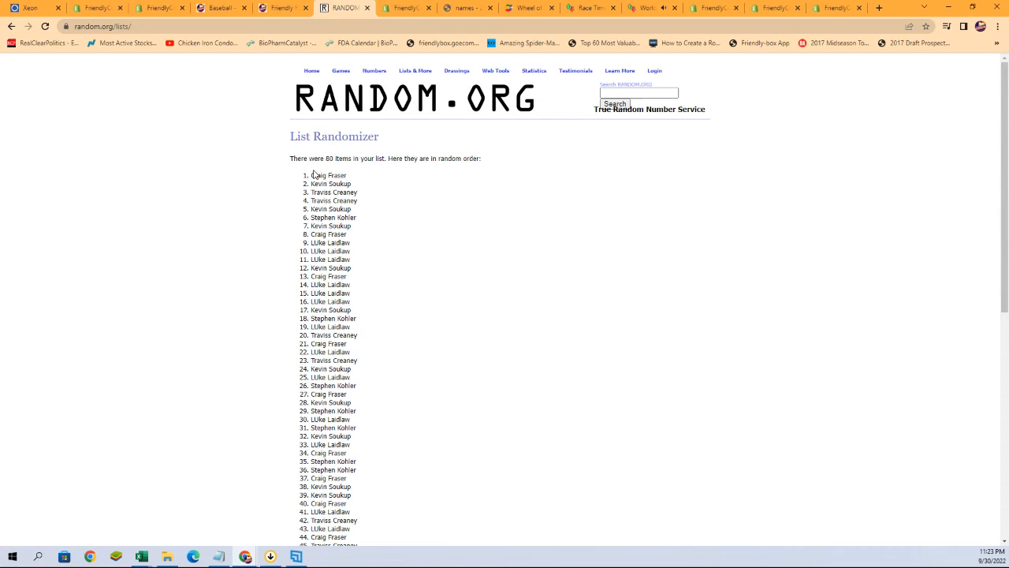
# Step: Copy the whole randomized owner list and switch to the MASTER workbook
pyautogui.moveTo(312, 177)
pyautogui.mouseDown()
pyautogui.moveTo(392, 562)
pyautogui.moveTo(366, 404)
pyautogui.mouseUp()
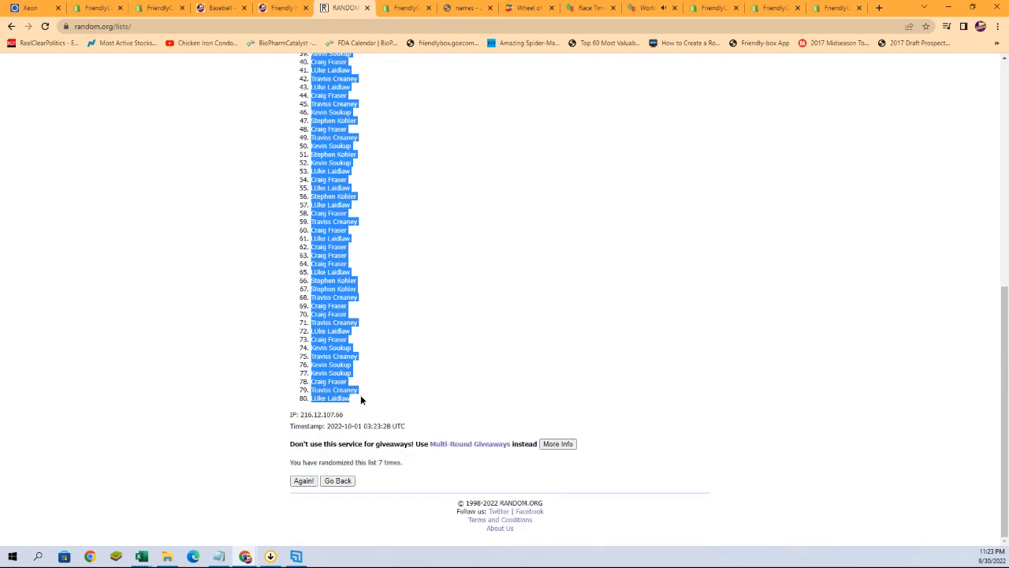
pyautogui.rightClick(333, 291)
pyautogui.click(351, 314)
pyautogui.click(347, 517)
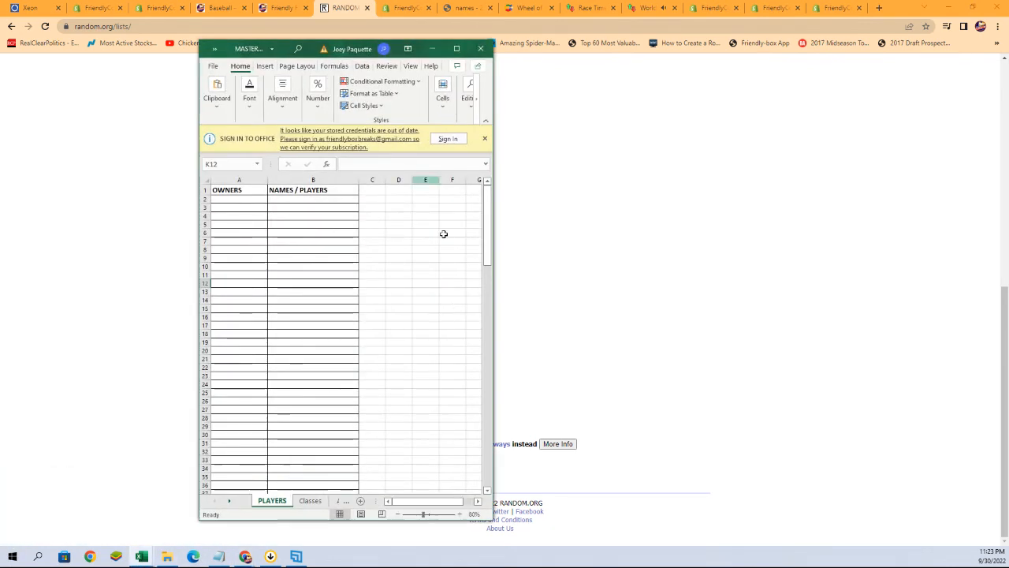
# Step: Paste the 80 shuffled names into A2 under OWNERS using Paste Special as Text
pyautogui.click(222, 200)
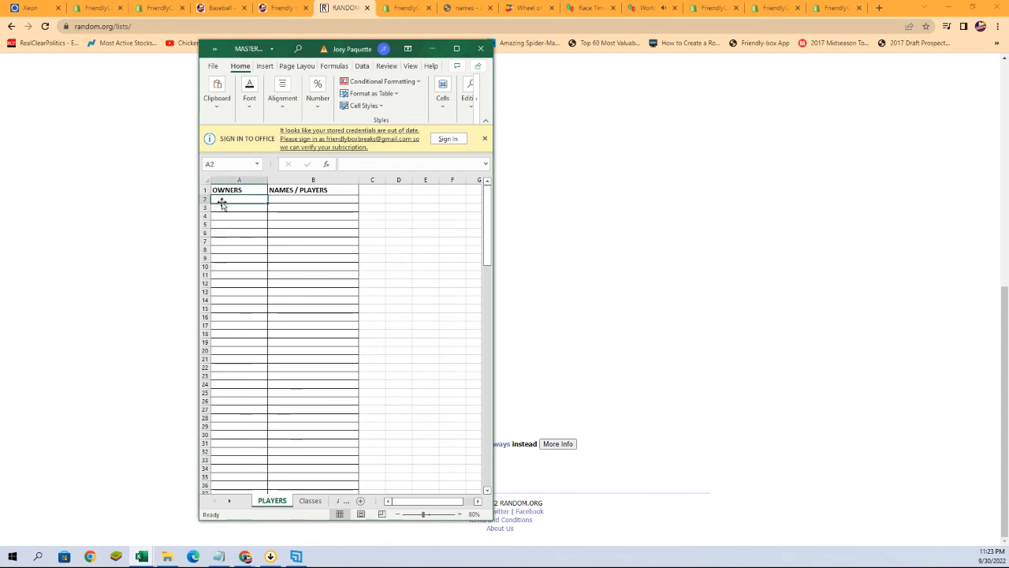
pyautogui.rightClick(223, 202)
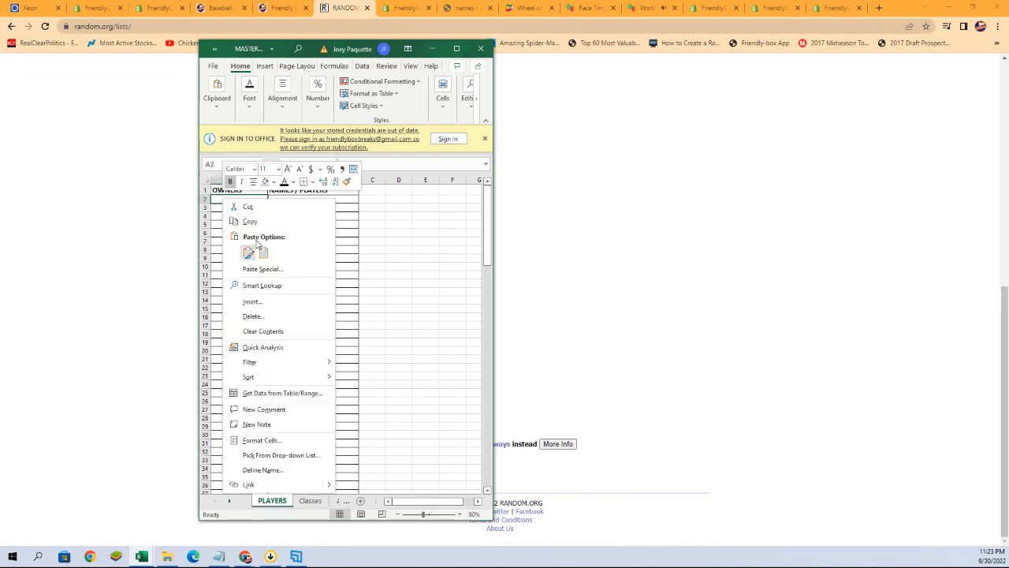
pyautogui.click(254, 268)
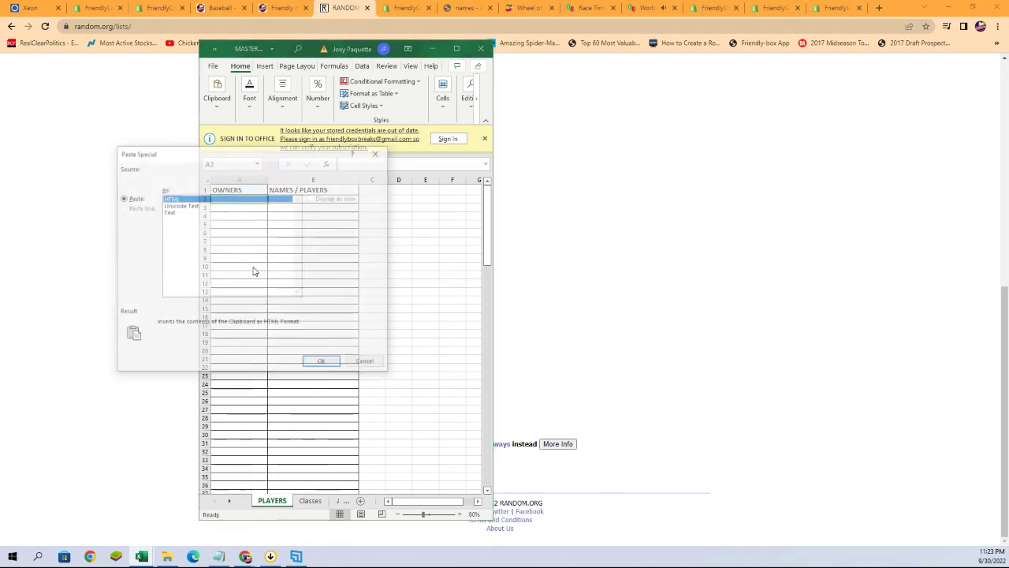
pyautogui.click(179, 213)
pyautogui.click(322, 362)
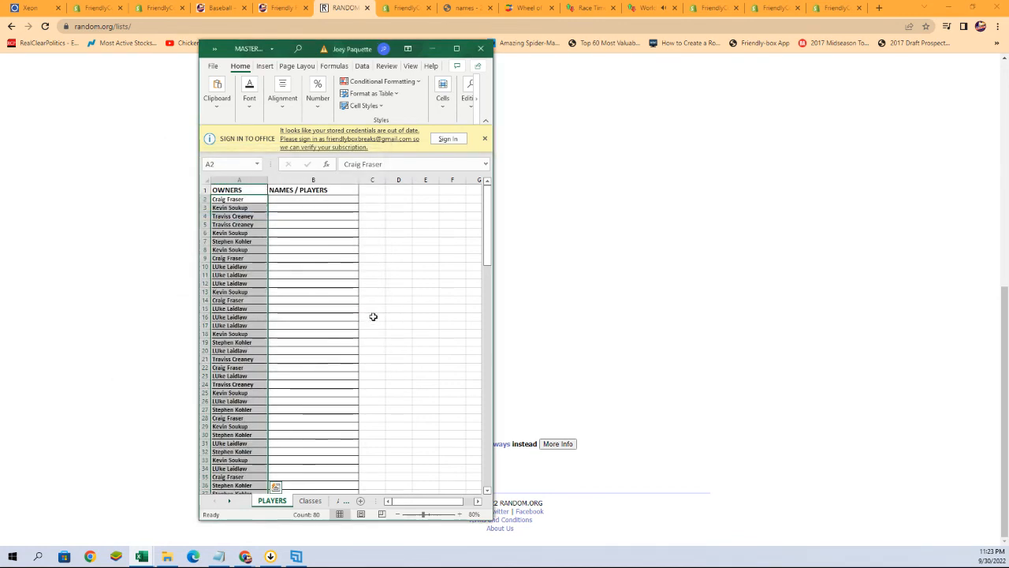
pyautogui.click(232, 191)
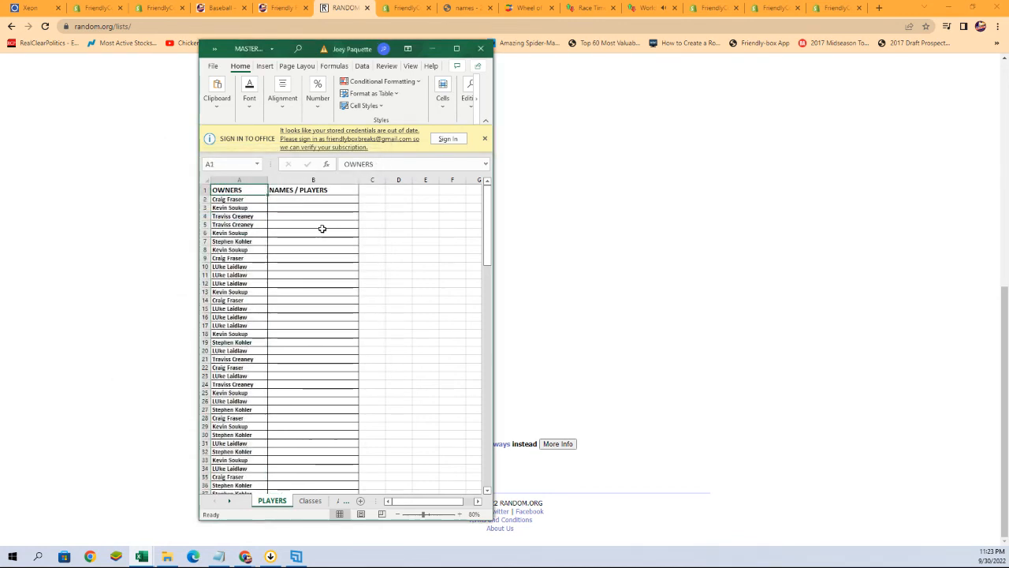
# Step: Start a fresh List Randomizer form and switch to the Notepad name lists
pyautogui.click(520, 216)
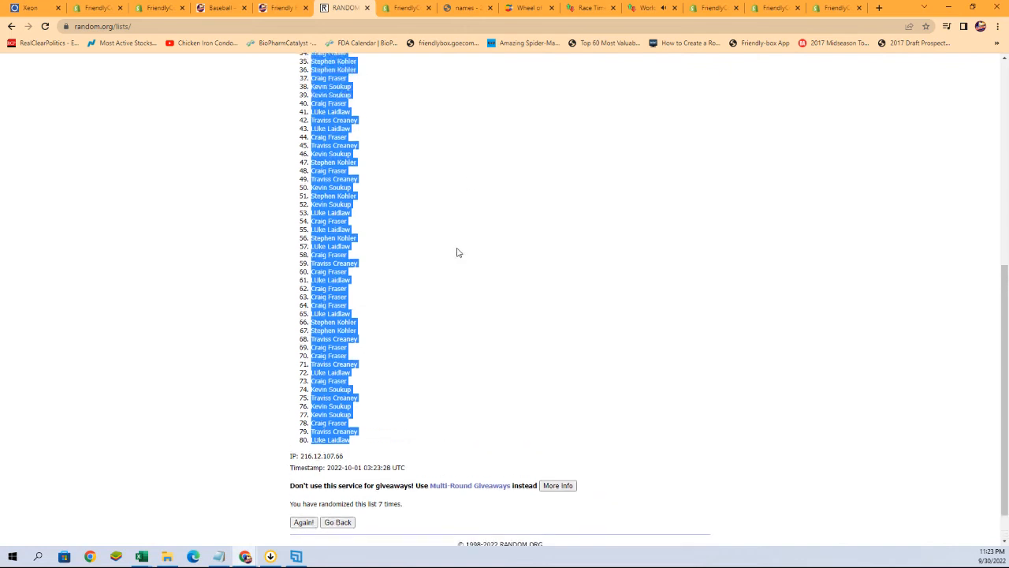
pyautogui.scroll(10, 451, 241)
pyautogui.moveTo(415, 70)
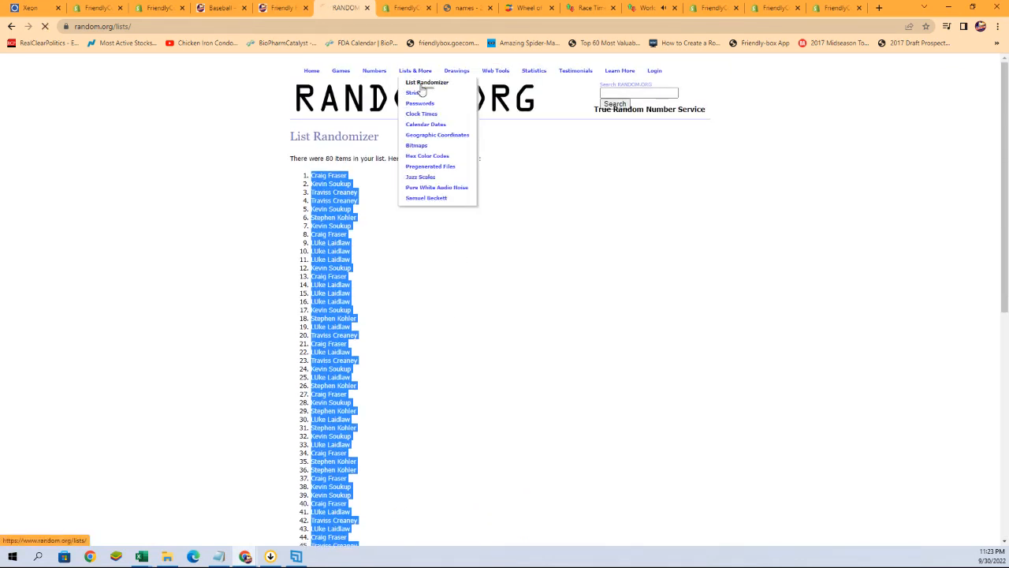
pyautogui.click(415, 83)
pyautogui.click(220, 557)
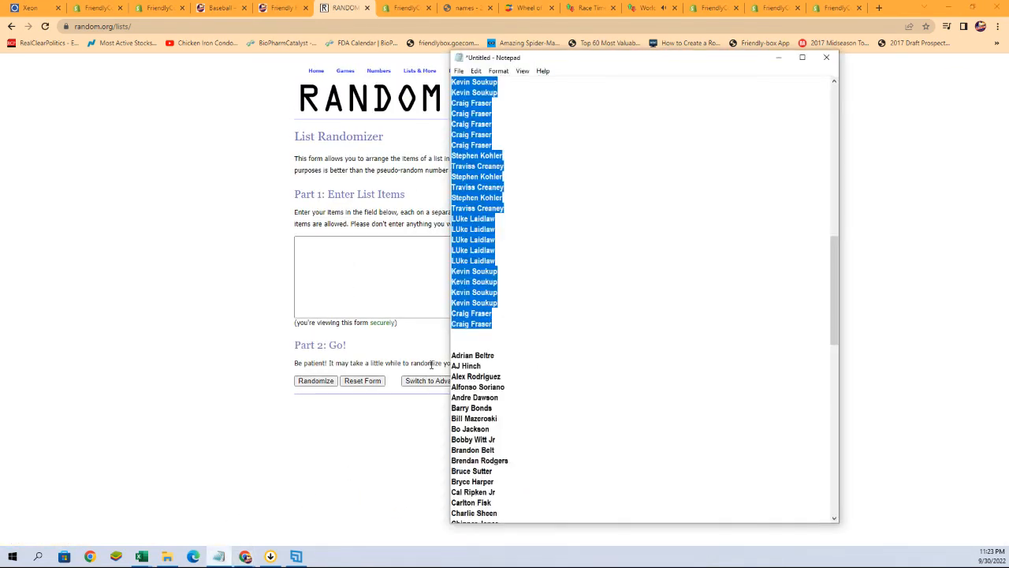
# Step: Copy the player names from Adrian Beltre to the end of the list
pyautogui.moveTo(451, 353); pyautogui.dragTo(519, 516)
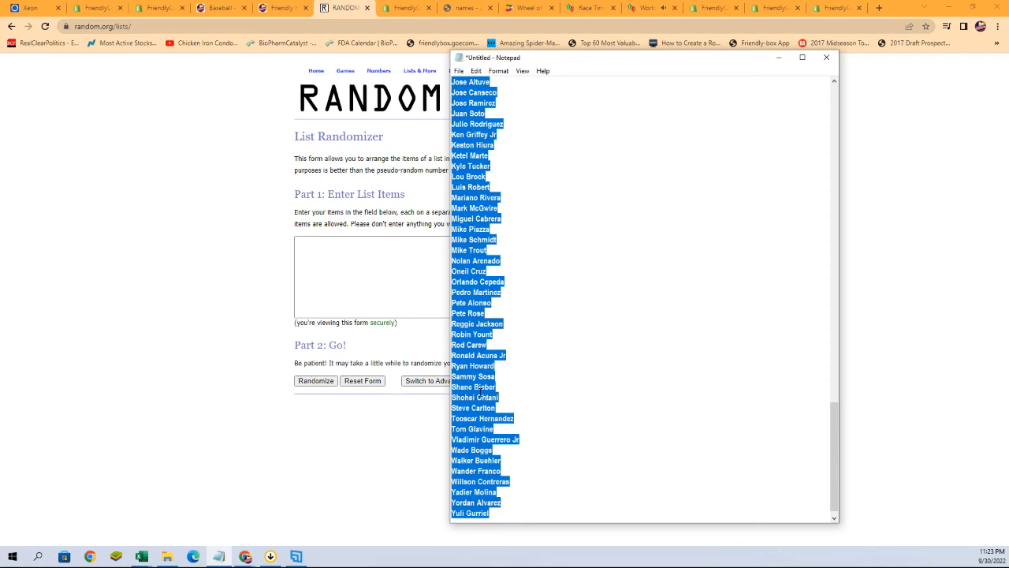
pyautogui.rightClick(477, 391)
pyautogui.click(505, 276)
# Step: Paste the player names into the randomizer's entry field
pyautogui.click(322, 270)
pyautogui.rightClick(322, 270)
pyautogui.click(339, 344)
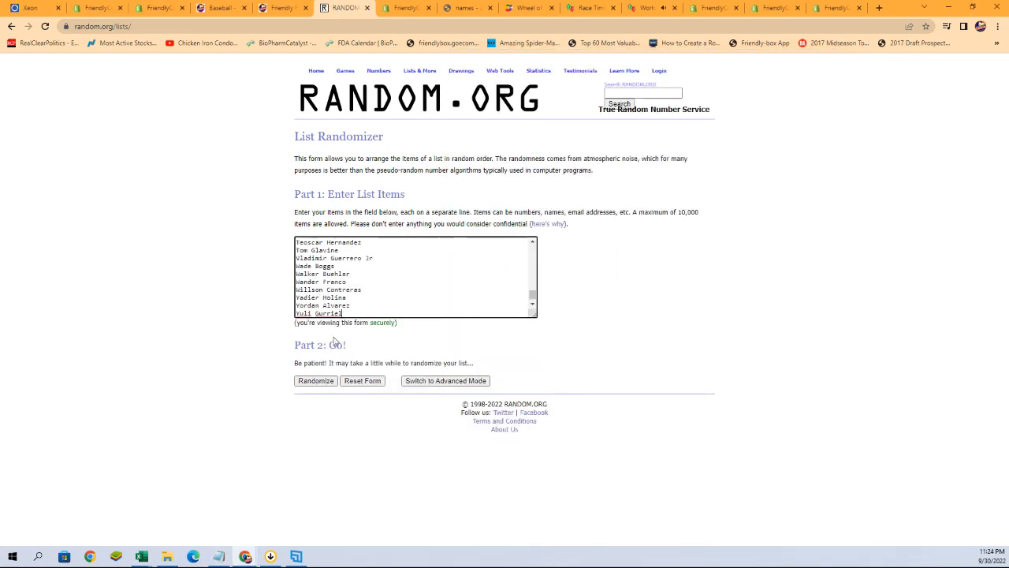
# Step: Randomize the 80 player names, re-shuffling with Again! seven times in total
pyautogui.click(316, 380)
pyautogui.scroll(-10, 162, 378)
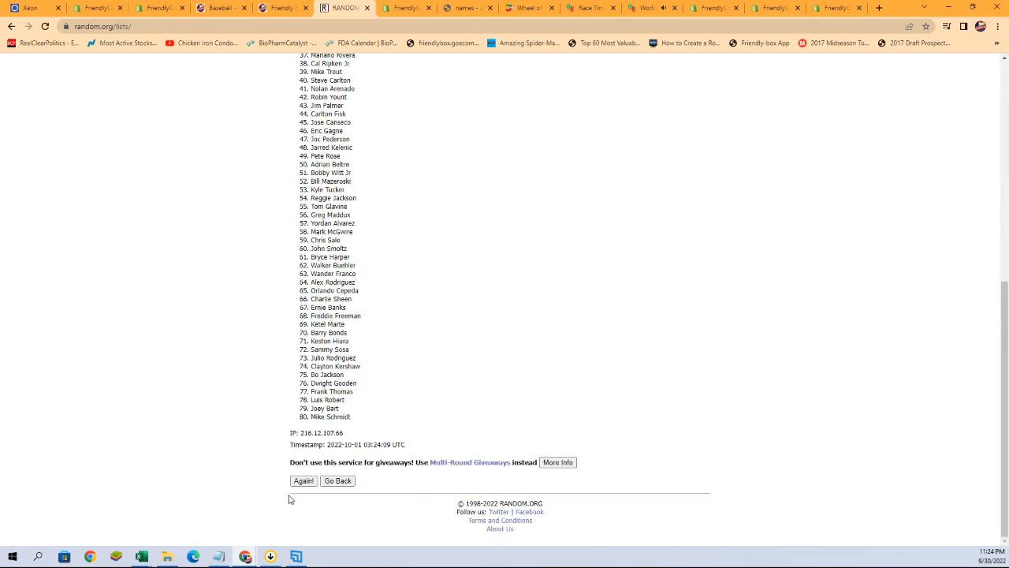
pyautogui.click(303, 481)
pyautogui.scroll(-10, 280, 368)
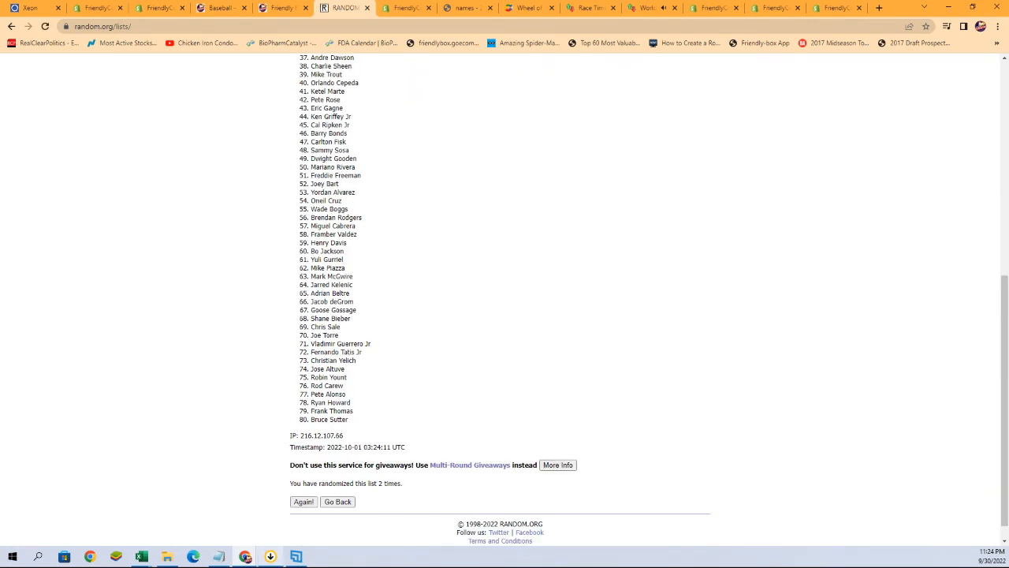
pyautogui.click(304, 501)
pyautogui.scroll(-10, 286, 491)
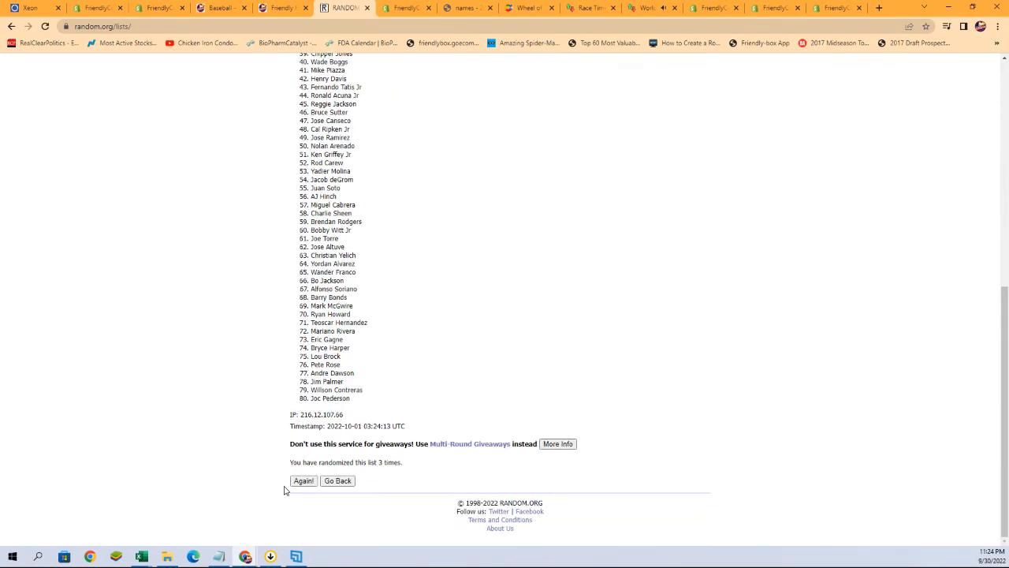
pyautogui.click(303, 481)
pyautogui.scroll(-10, 312, 427)
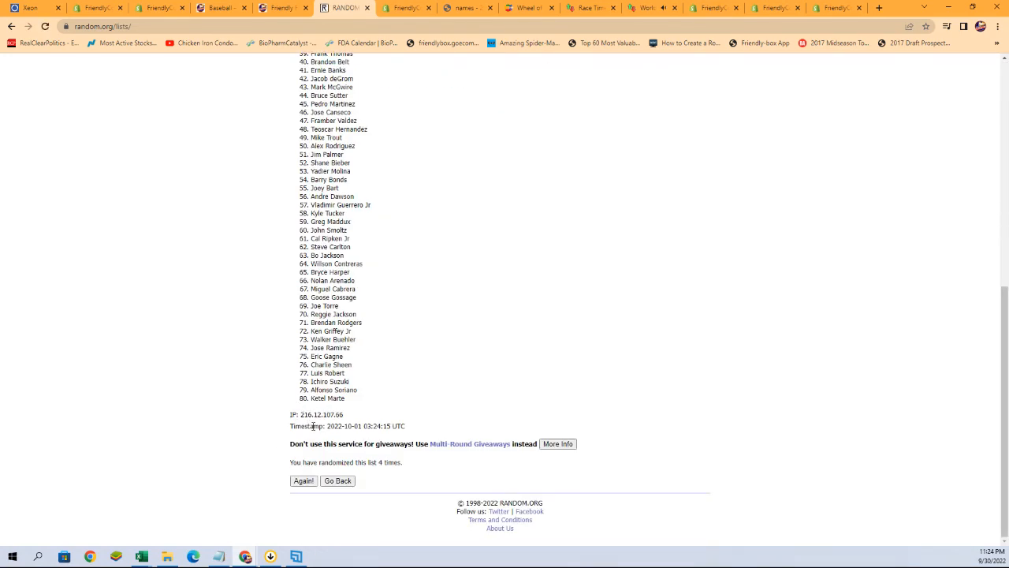
pyautogui.click(304, 481)
pyautogui.scroll(-10, 298, 489)
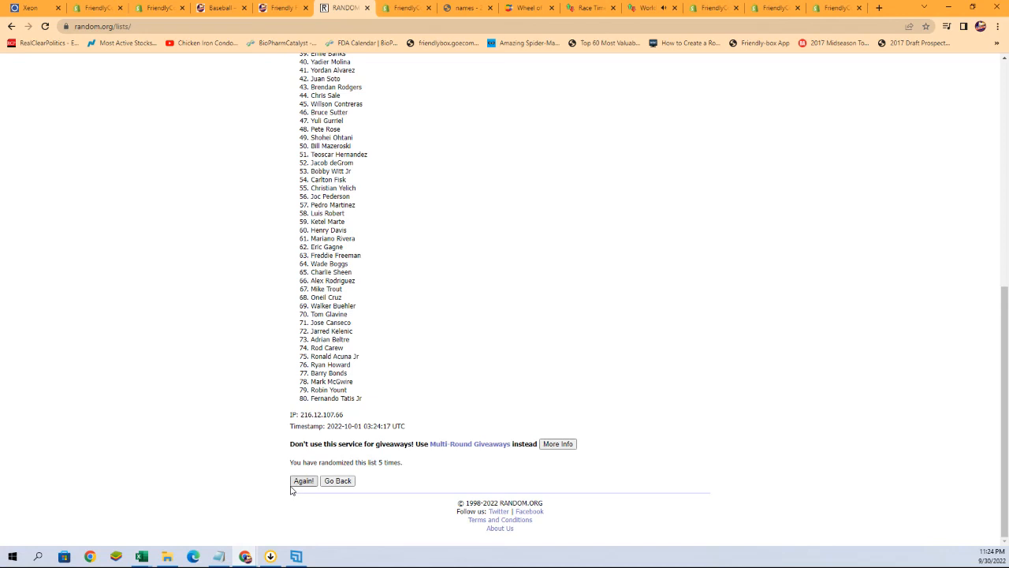
pyautogui.click(293, 480)
pyautogui.scroll(-10, 307, 355)
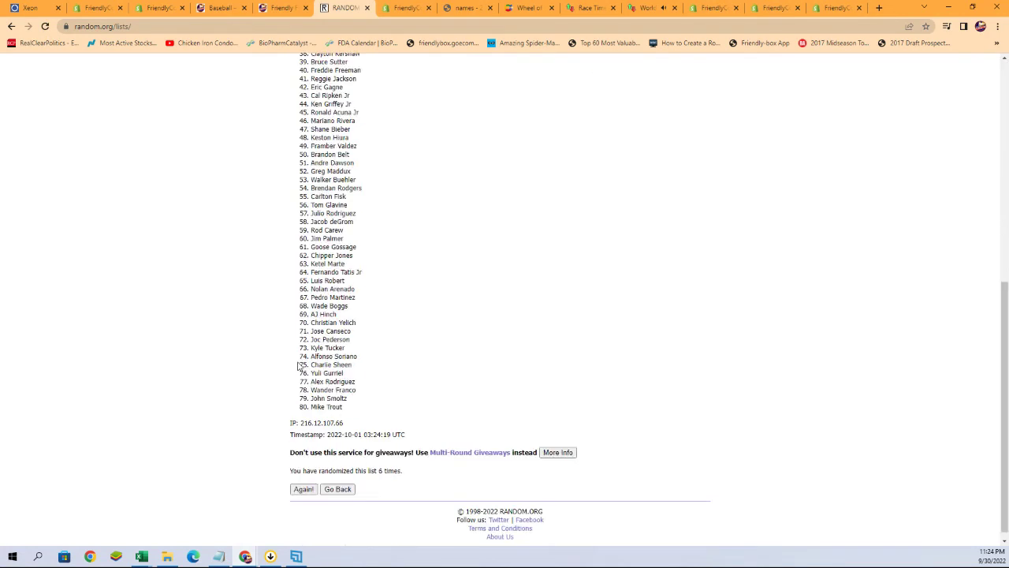
pyautogui.click(307, 481)
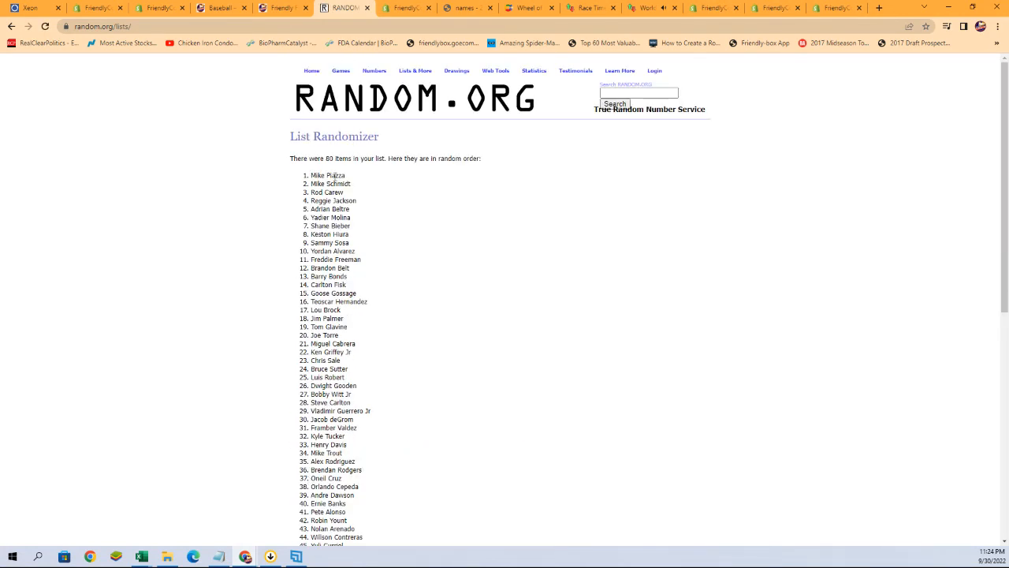
# Step: Copy the entire shuffled player list and switch to the Excel workbook
pyautogui.moveTo(310, 175)
pyautogui.mouseDown()
pyautogui.moveTo(363, 500)
pyautogui.moveTo(357, 401)
pyautogui.mouseUp()
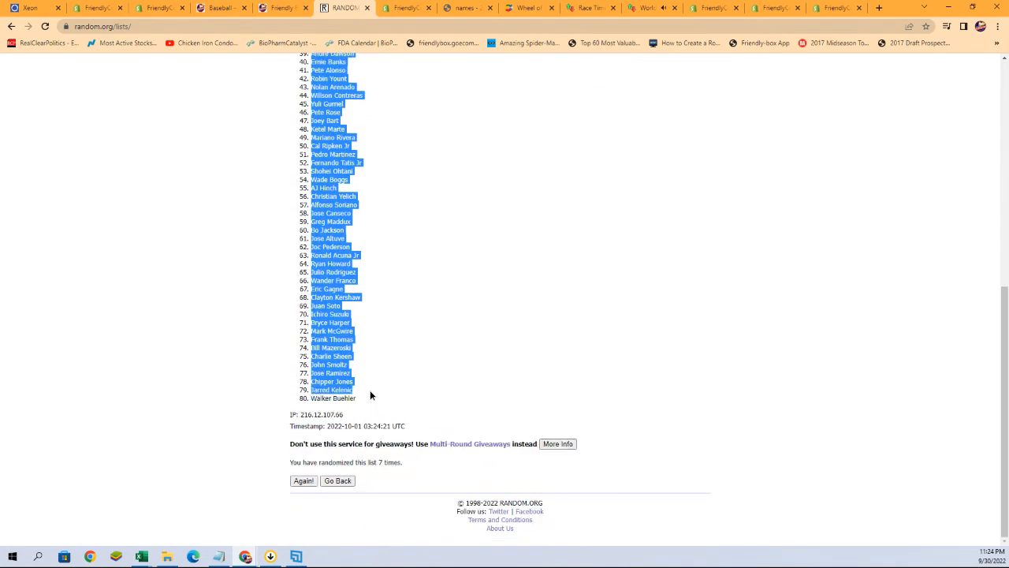
pyautogui.rightClick(326, 307)
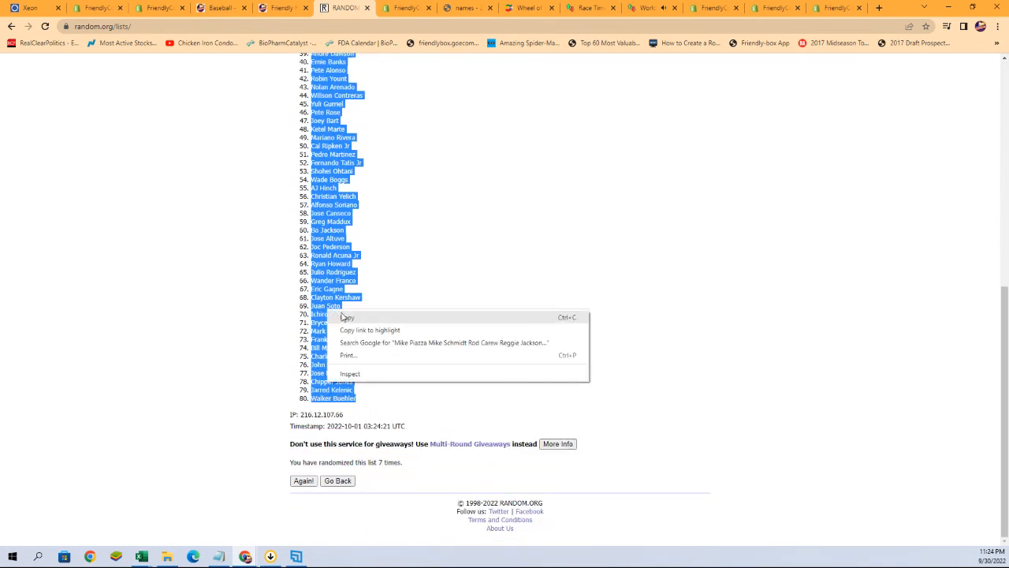
pyautogui.click(343, 315)
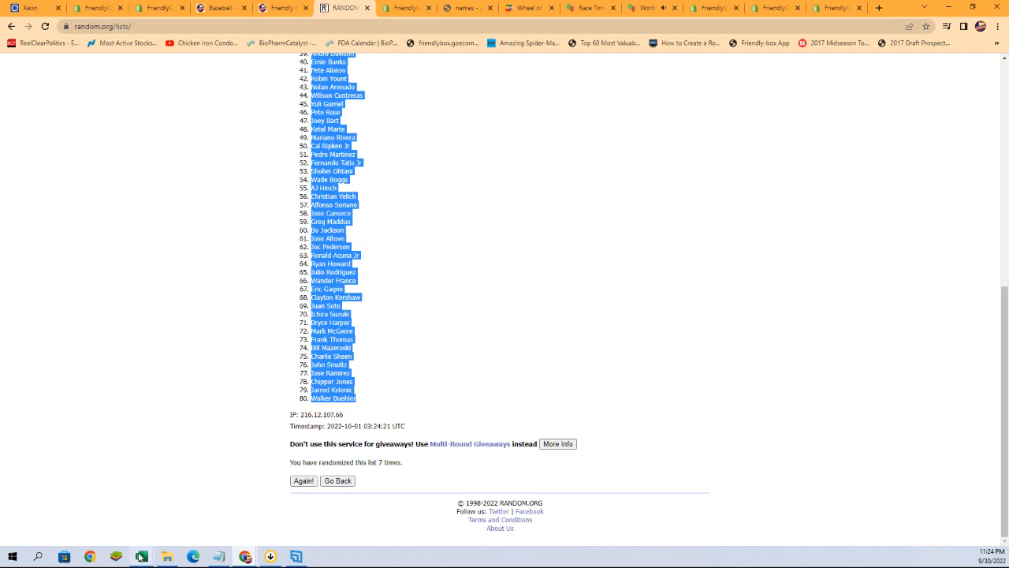
pyautogui.moveTo(141, 557)
pyautogui.click(359, 503)
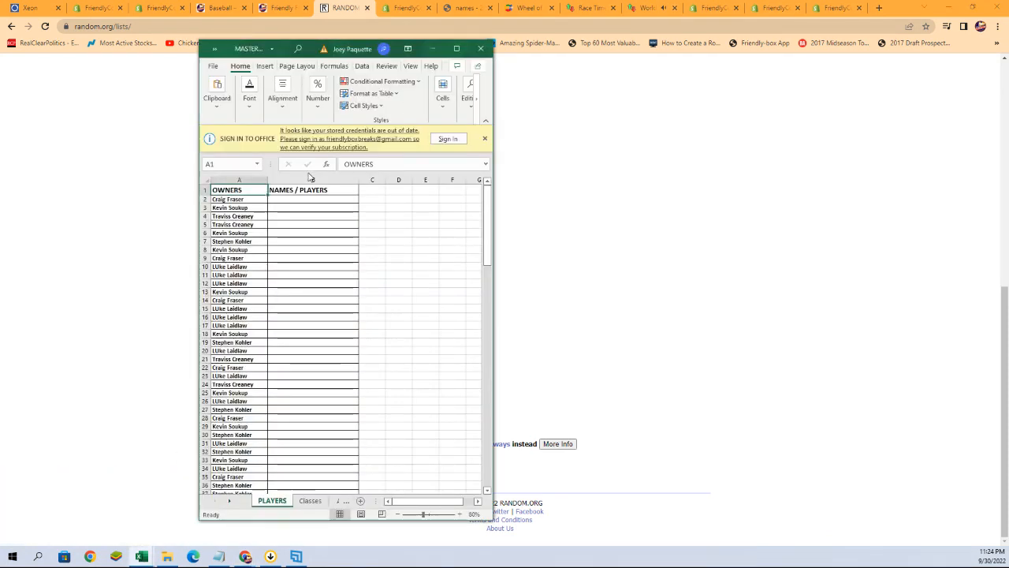
# Step: Paste the shuffled players into B2 under NAMES / PLAYERS using Paste Special as Text
pyautogui.click(282, 199)
pyautogui.rightClick(281, 199)
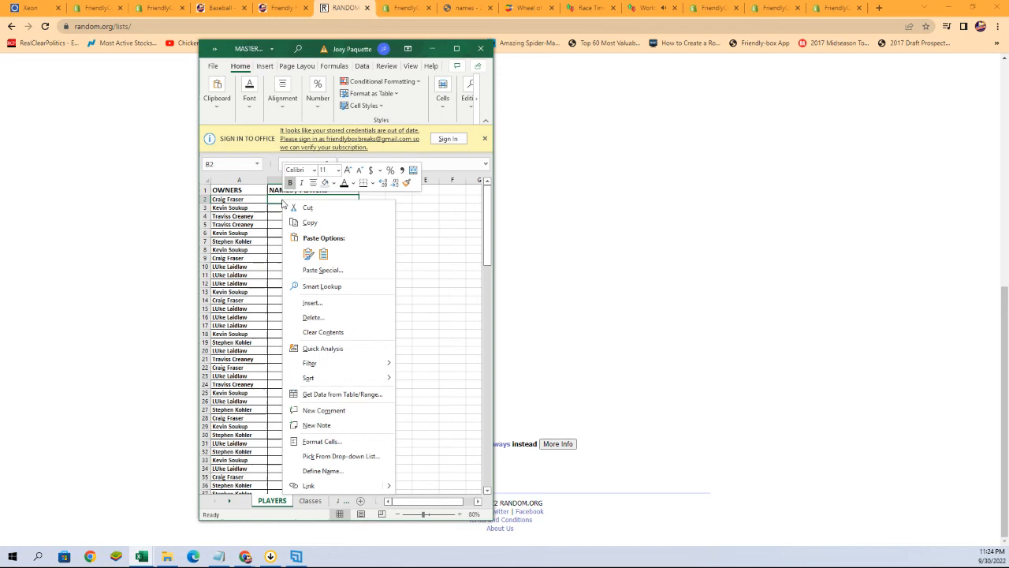
pyautogui.click(313, 273)
pyautogui.click(224, 215)
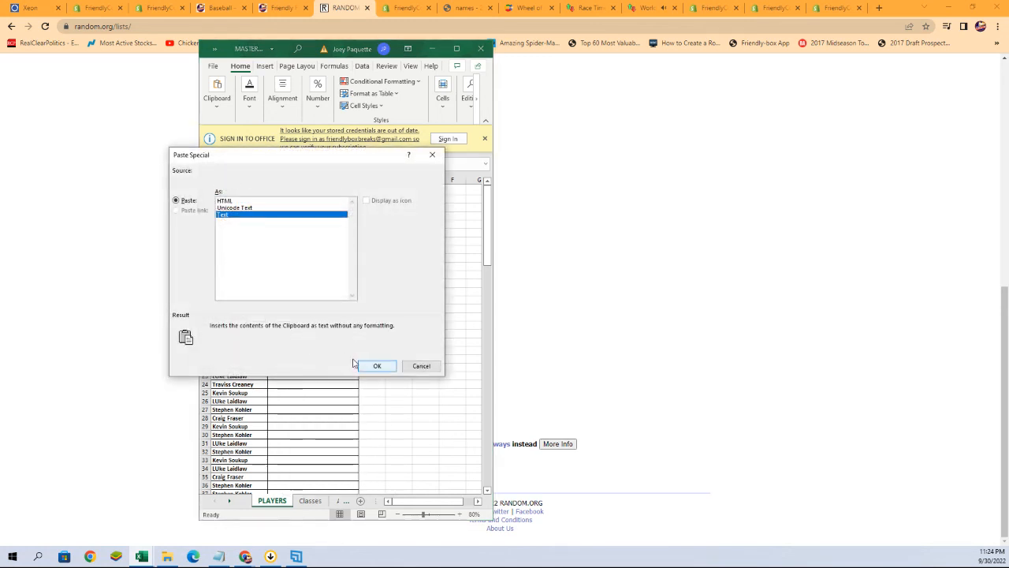
pyautogui.click(377, 366)
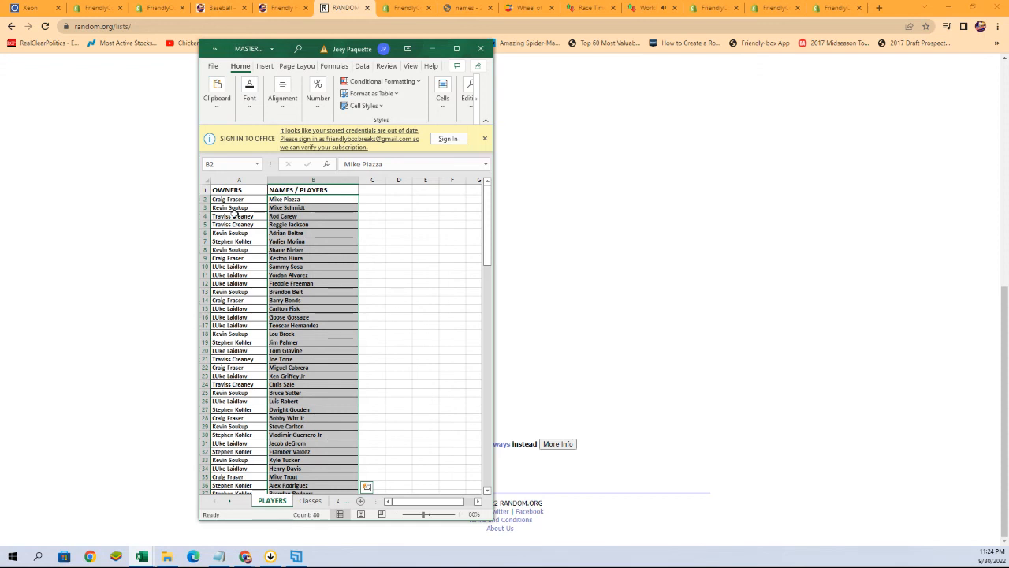
pyautogui.click(237, 191)
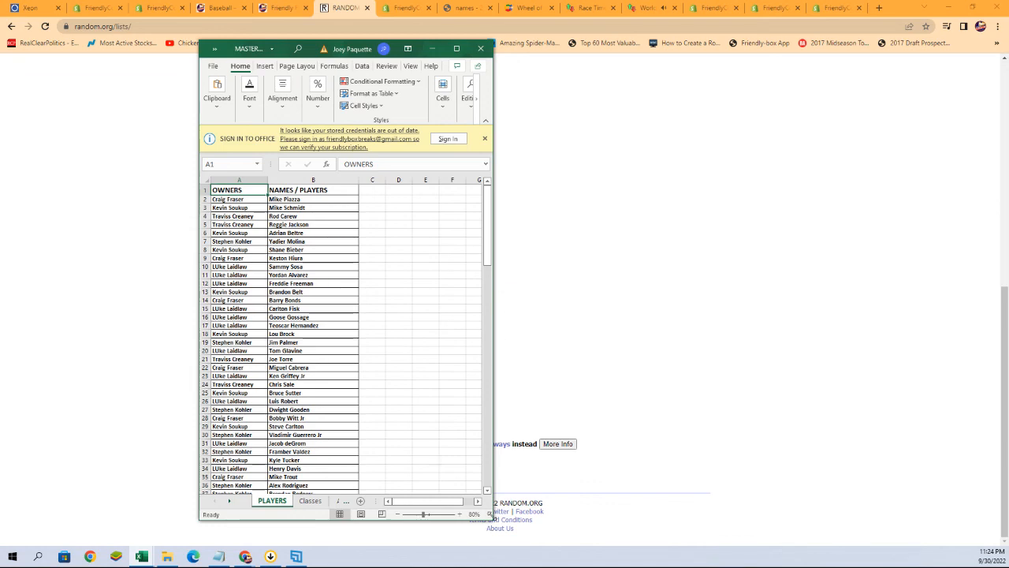
pyautogui.click(459, 514)
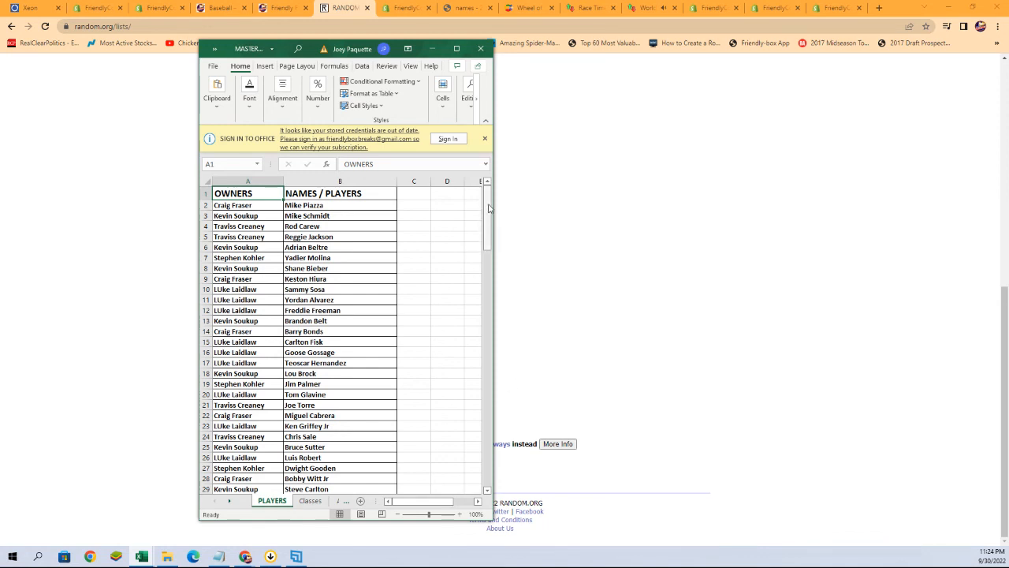
pyautogui.moveTo(488, 202); pyautogui.dragTo(473, 274)
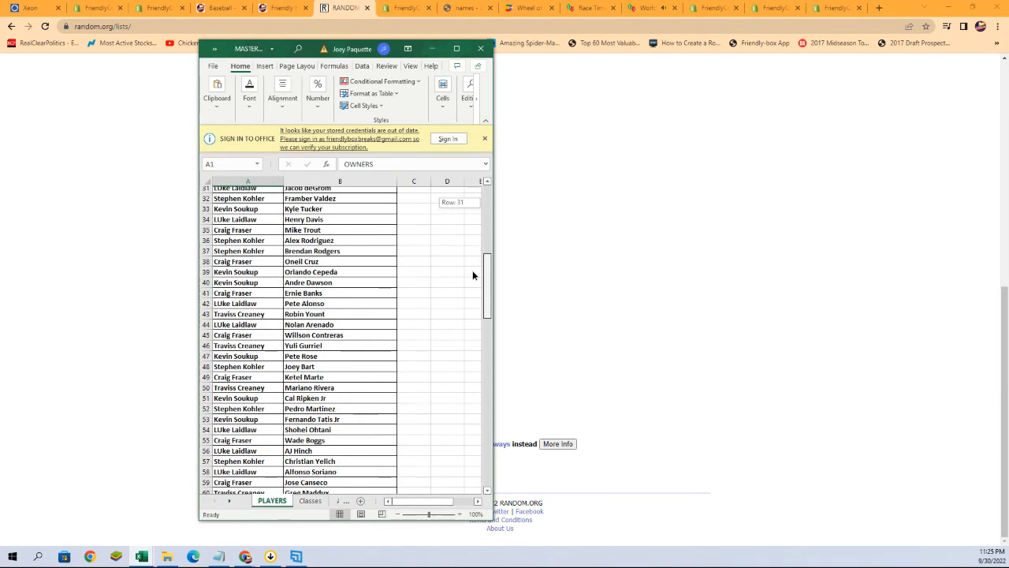
pyautogui.moveTo(473, 274)
pyautogui.mouseDown()
pyautogui.moveTo(468, 342)
pyautogui.moveTo(492, 252)
pyautogui.mouseUp()
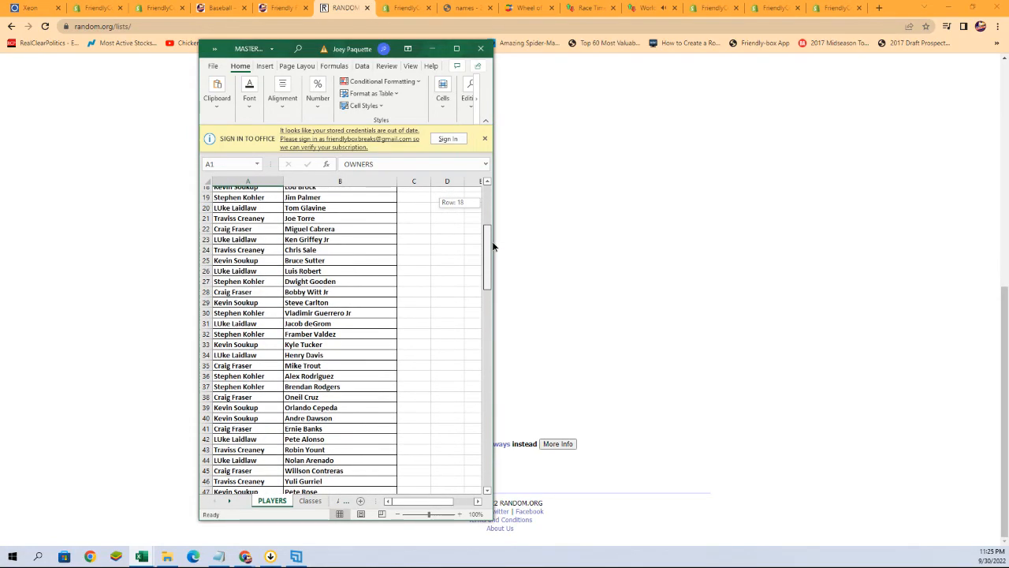
pyautogui.moveTo(492, 249); pyautogui.dragTo(495, 195)
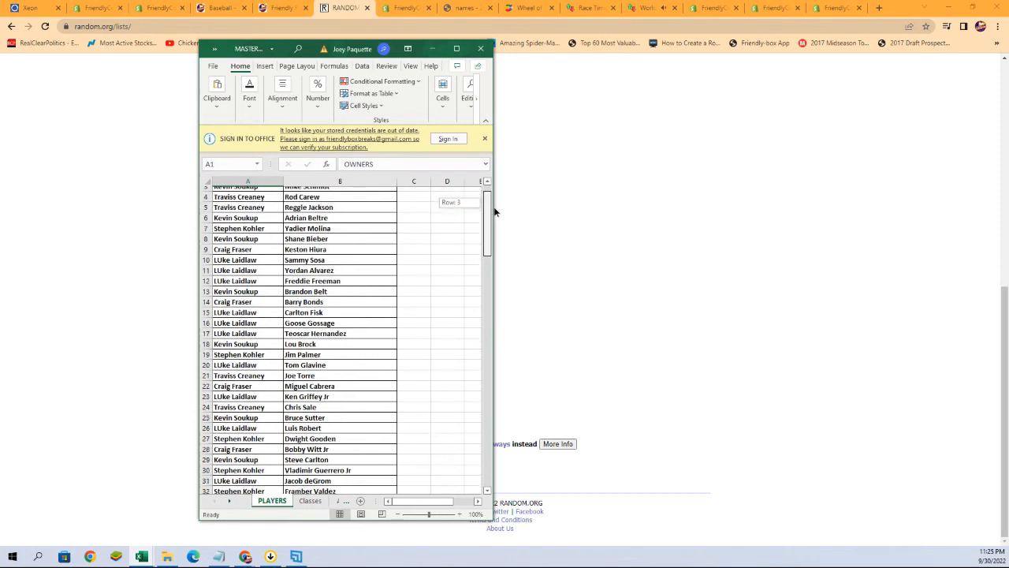